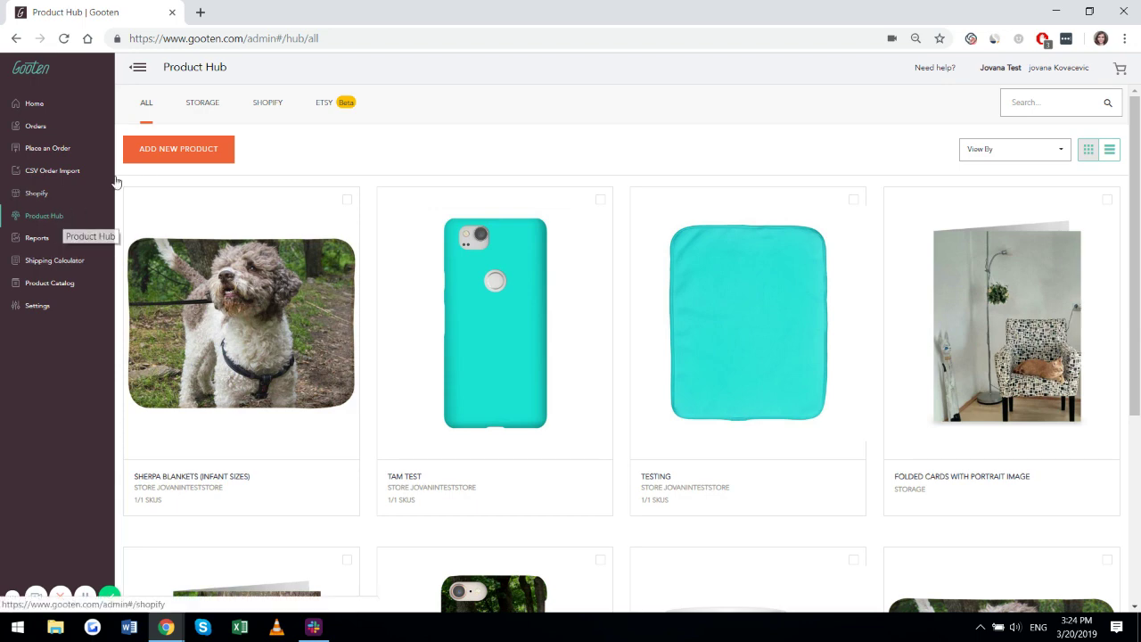
Start a new product and search the catalog for 'blanket'
left_click(147, 148)
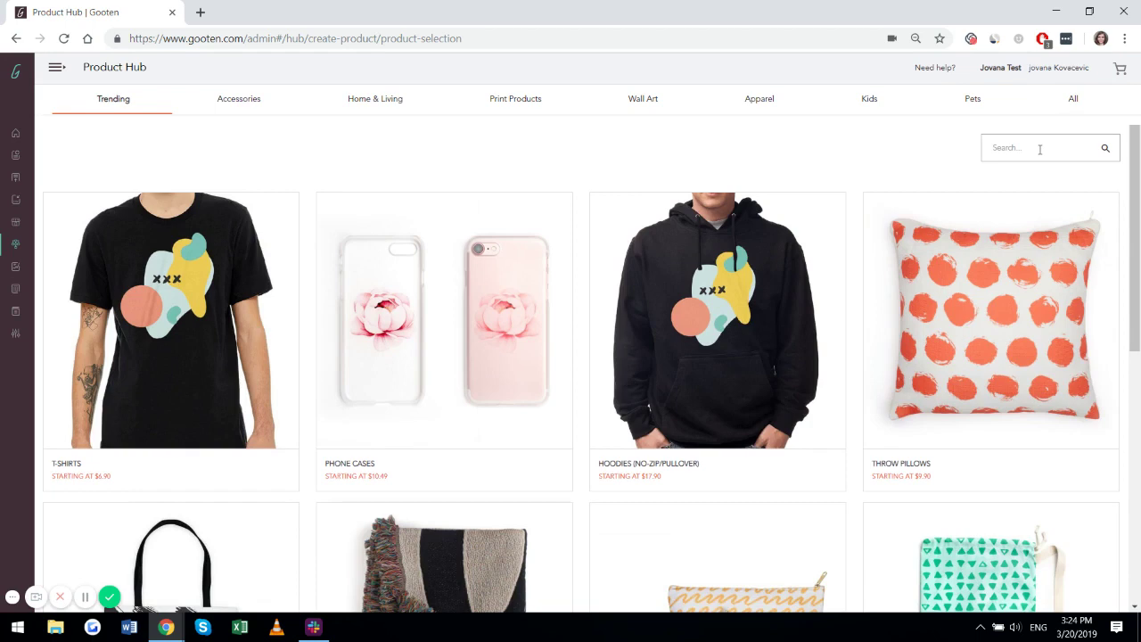
left_click(1039, 149)
type("blanket")
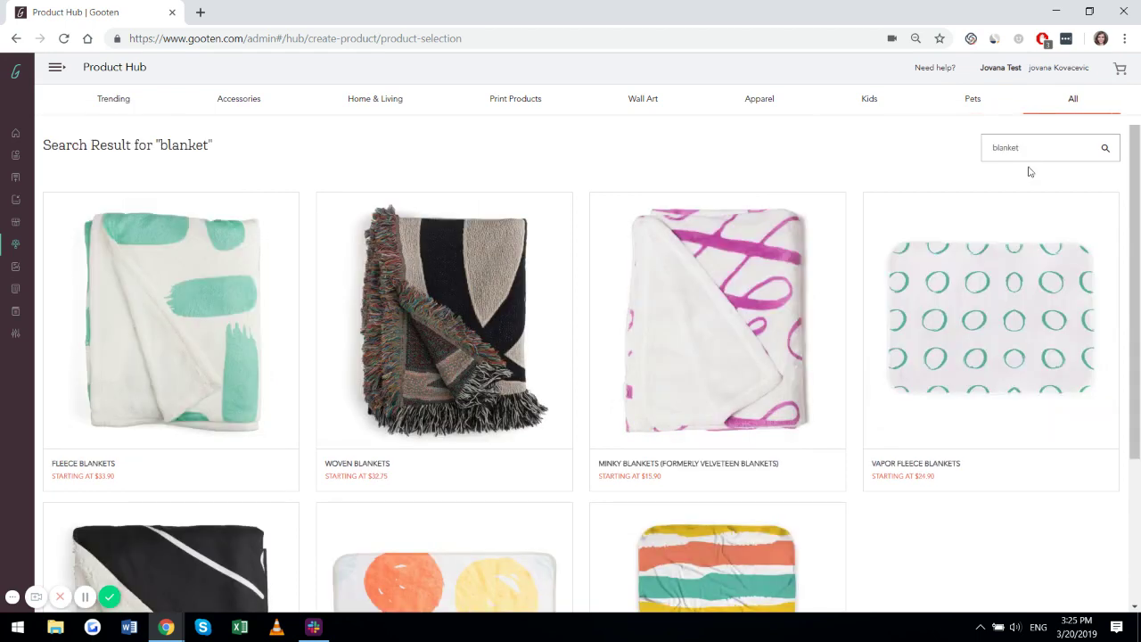
scroll(1136, 478, "down", 3)
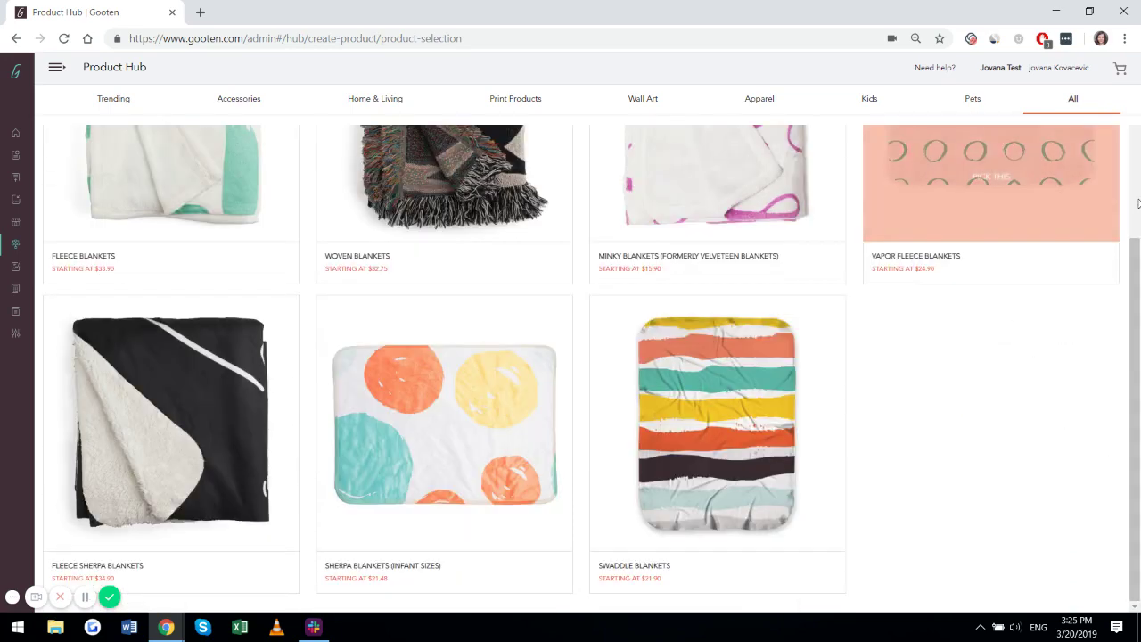
scroll(1025, 252, "up", 3)
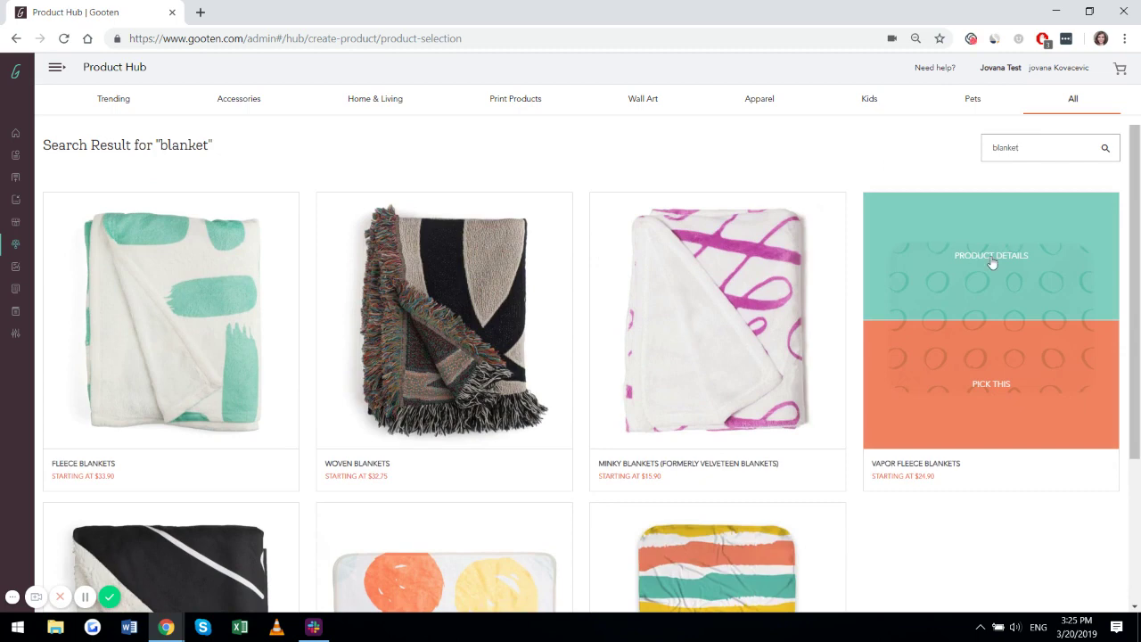
Open the Vapor Fleece Blankets details and review its $24.90–$44.90 prices and 4-day production
left_click(991, 260)
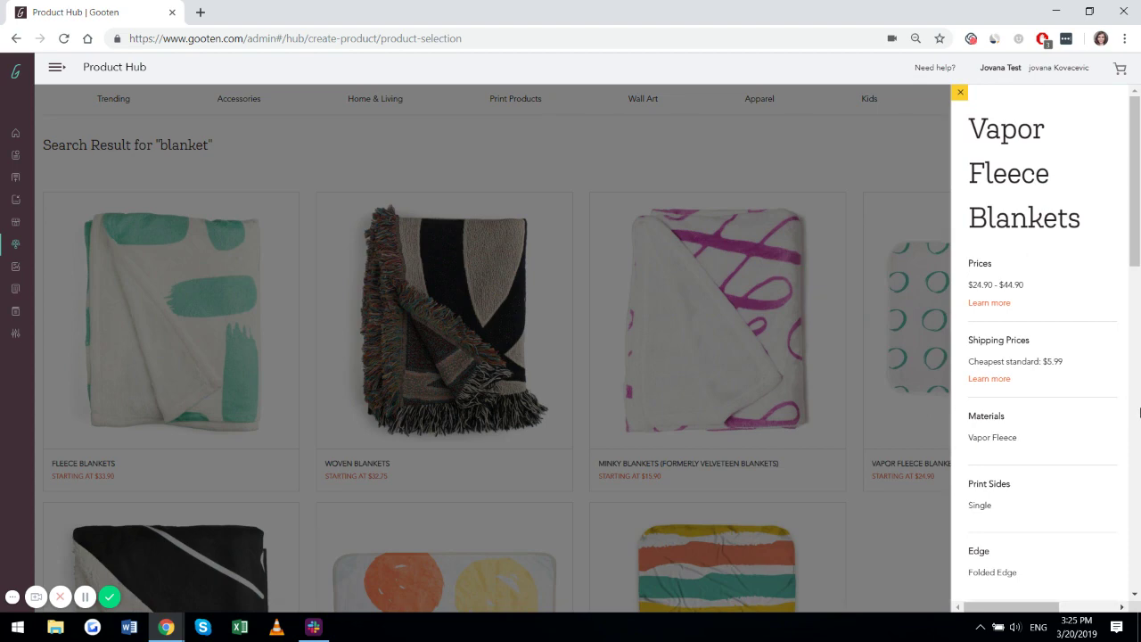
left_click(1139, 411)
left_click(1139, 480)
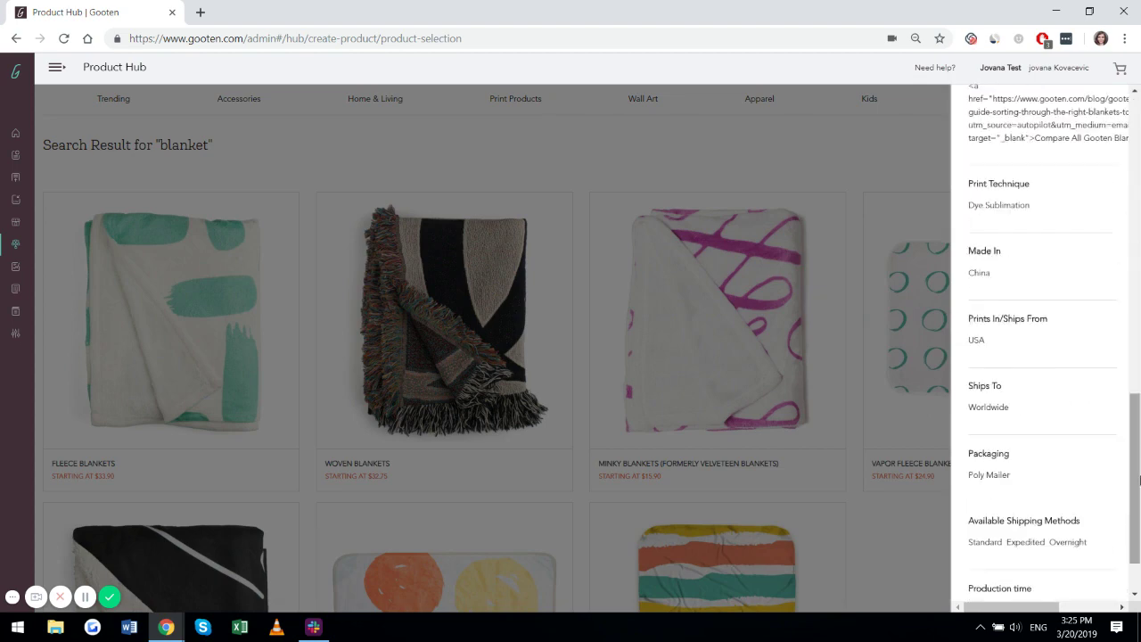
scroll(1139, 480, "down", 2)
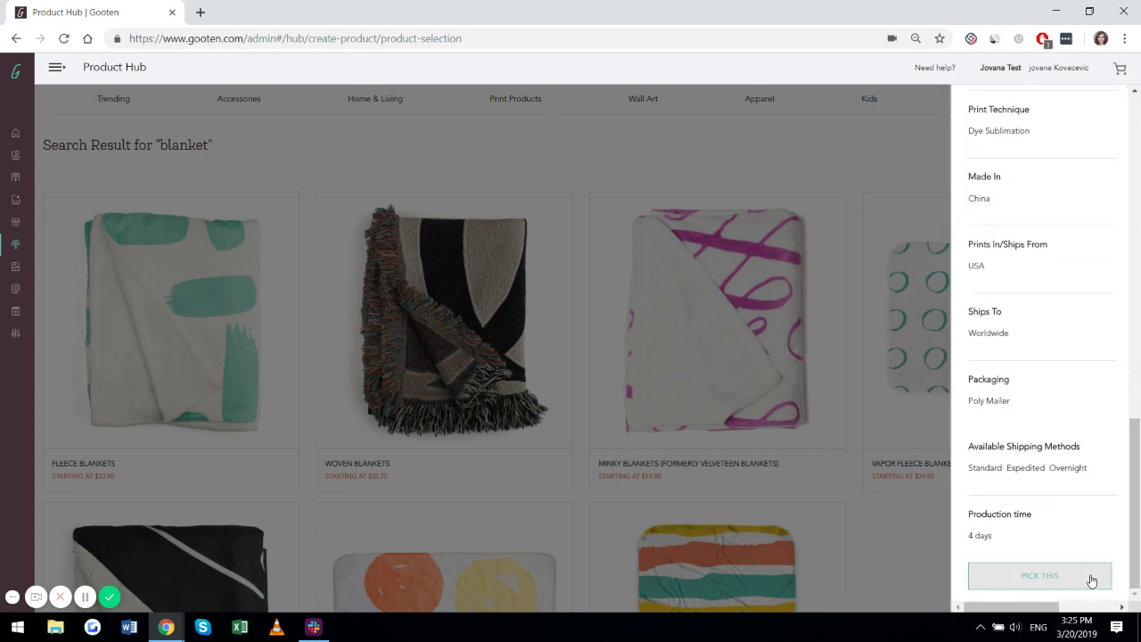
Pick Vapor Fleece Blankets, select both sizes, and continue with 2 SKUs
left_click(1029, 575)
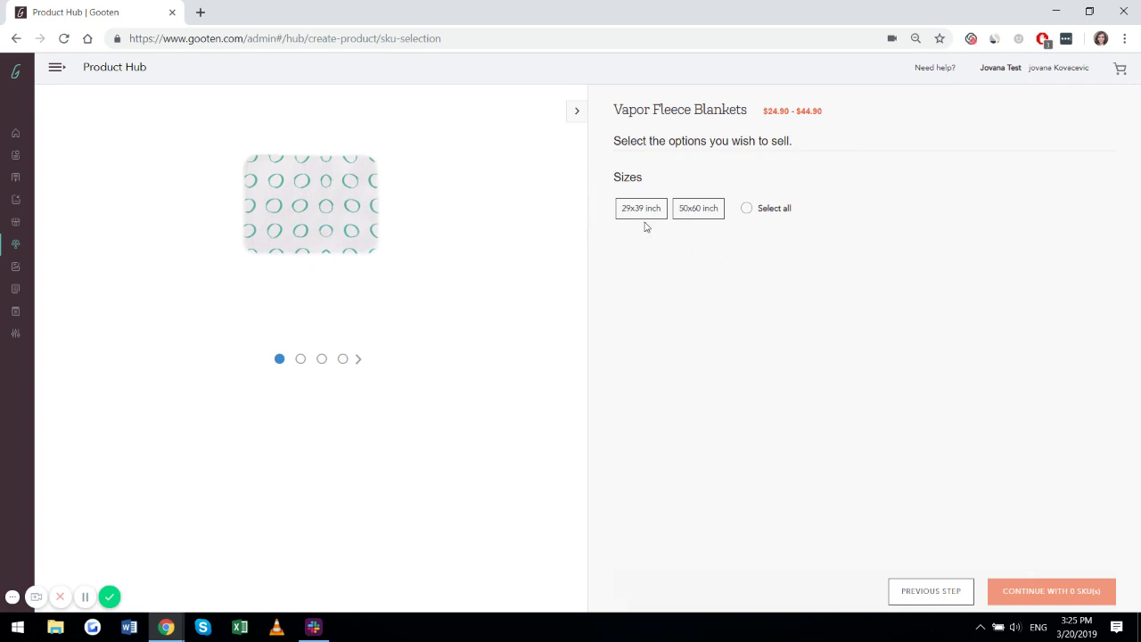
left_click(747, 208)
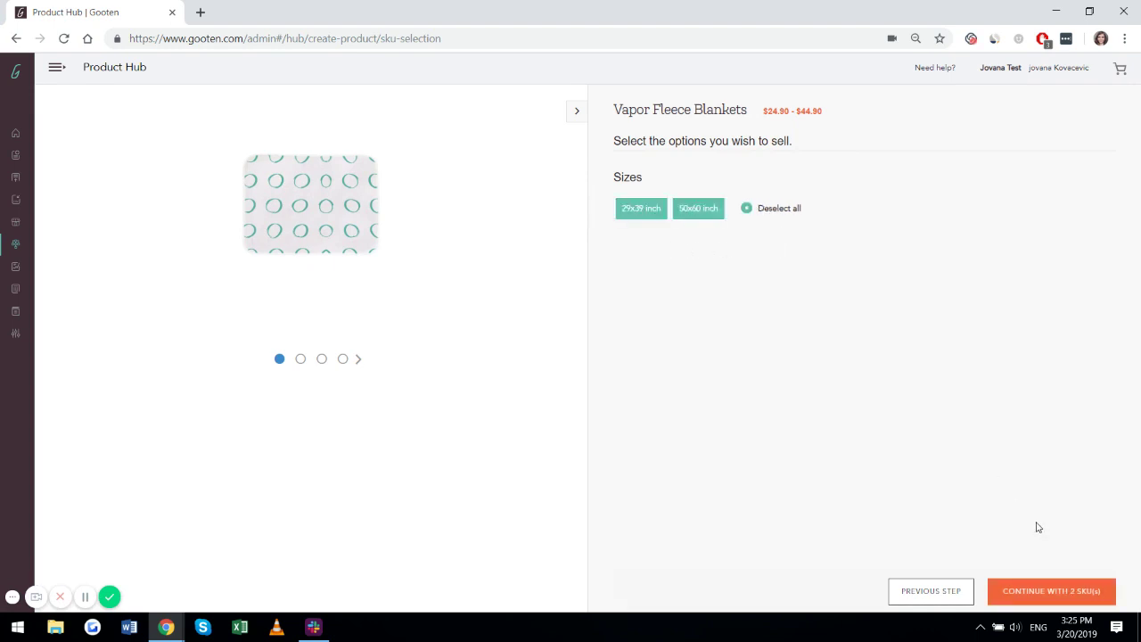
left_click(1039, 602)
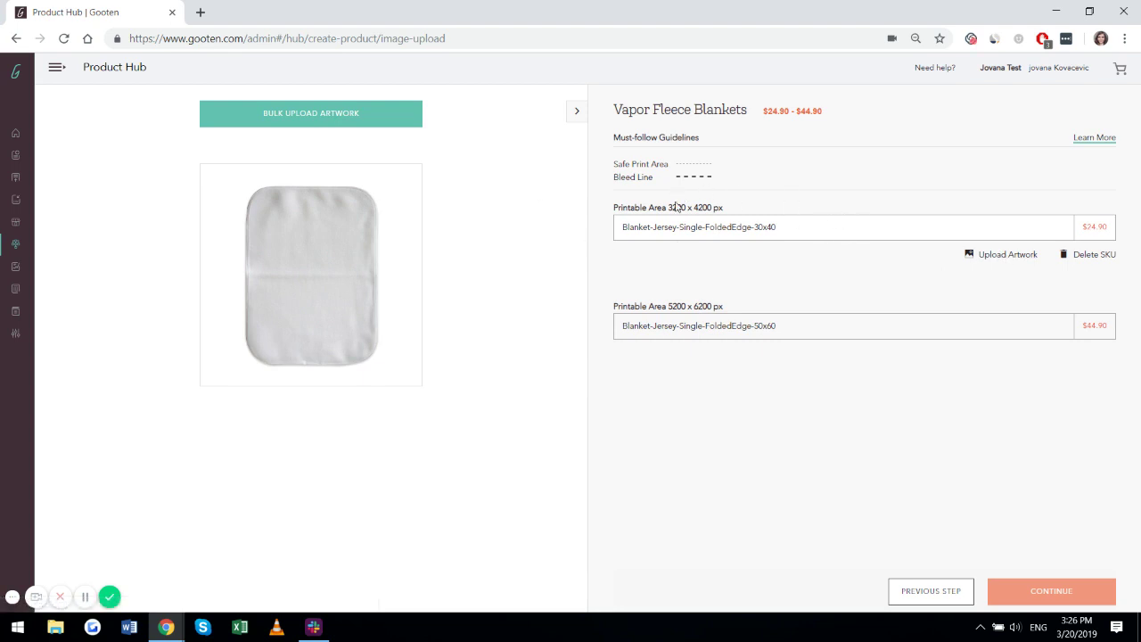
Bulk-apply the first plain teal image from My Images as artwork to both blanket sizes
left_click(365, 125)
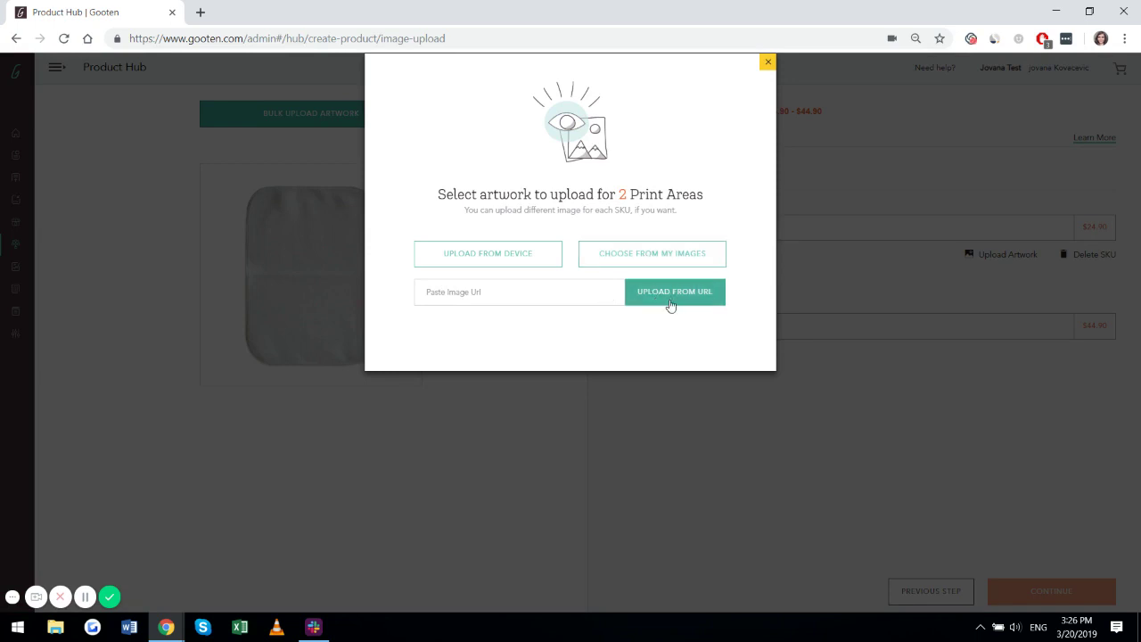
left_click(646, 261)
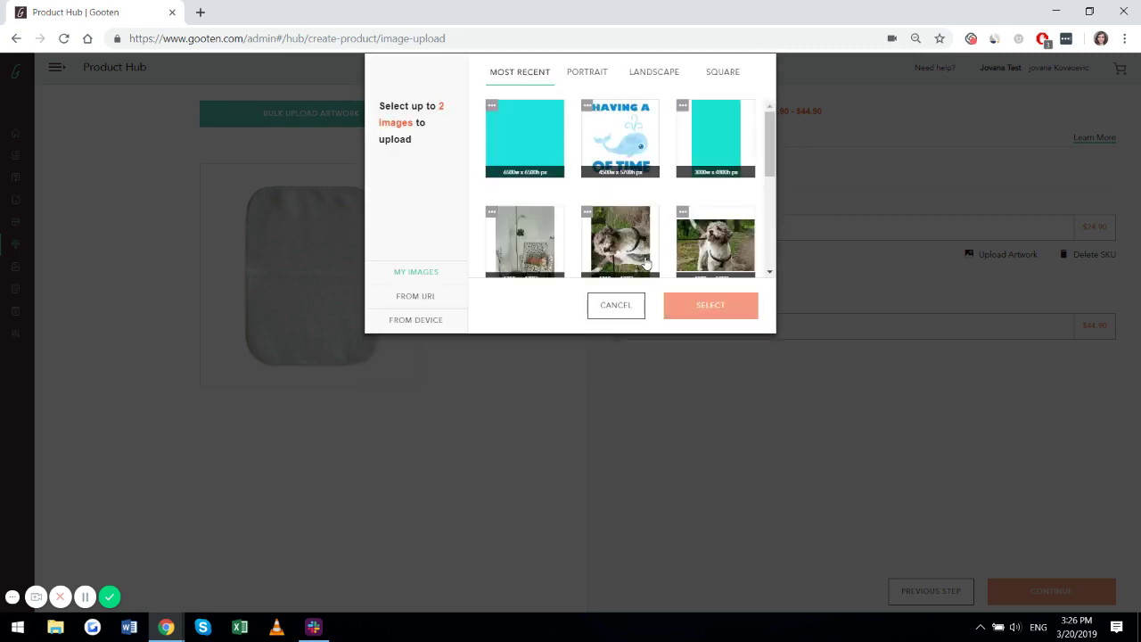
left_click(528, 152)
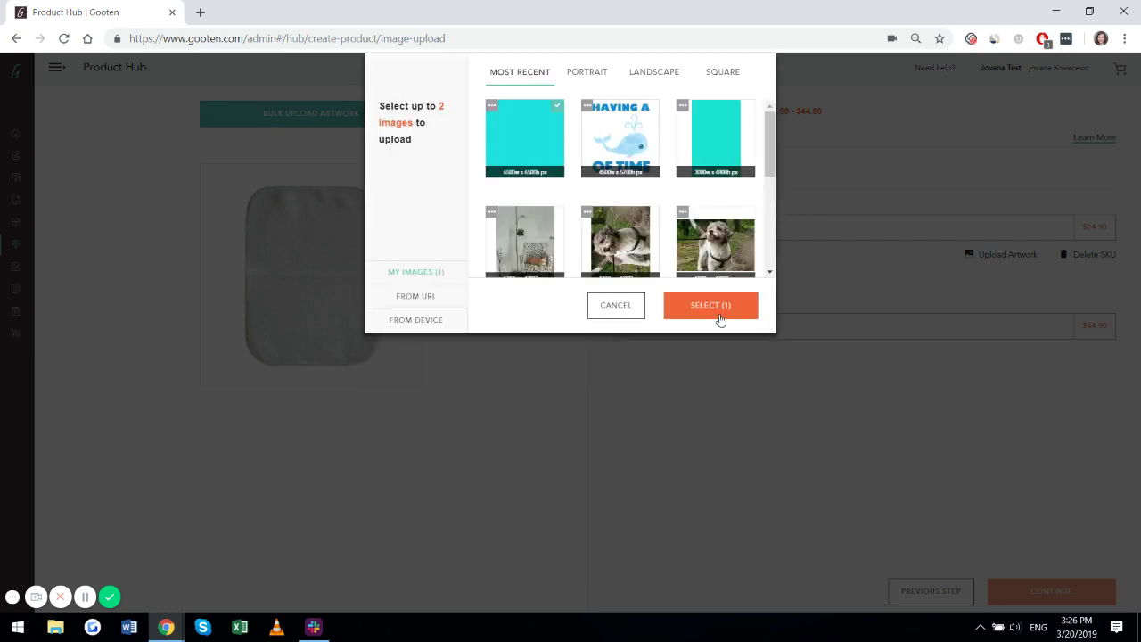
left_click(710, 305)
left_click(725, 321)
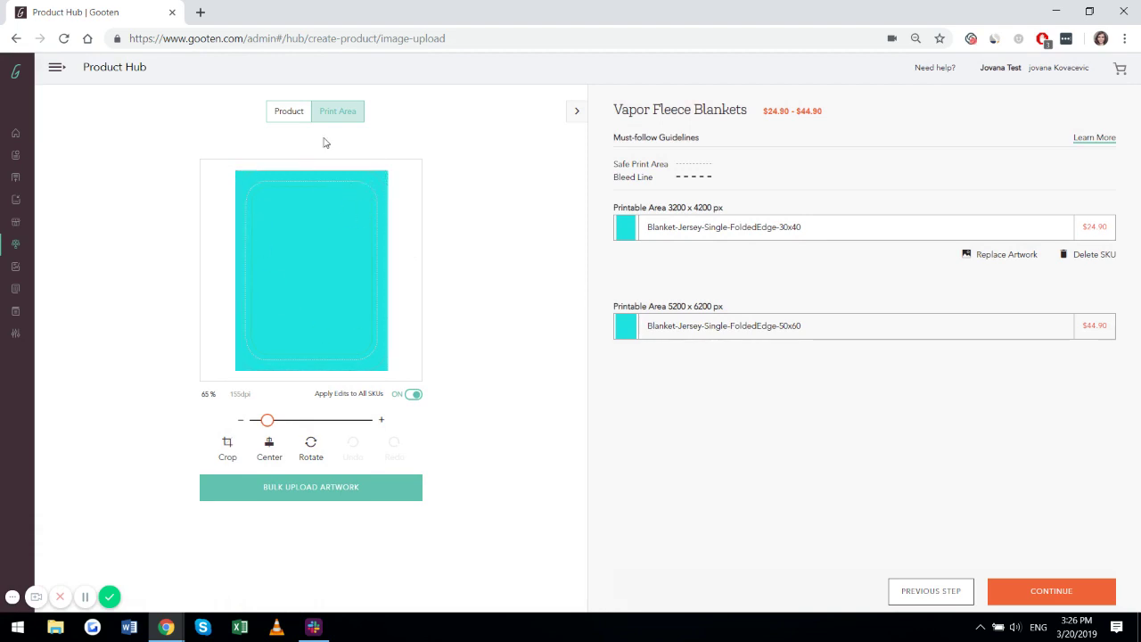
Check the teal artwork in Print Area and Product views, then for the 50x60 SKU
left_click(313, 207)
left_click(287, 113)
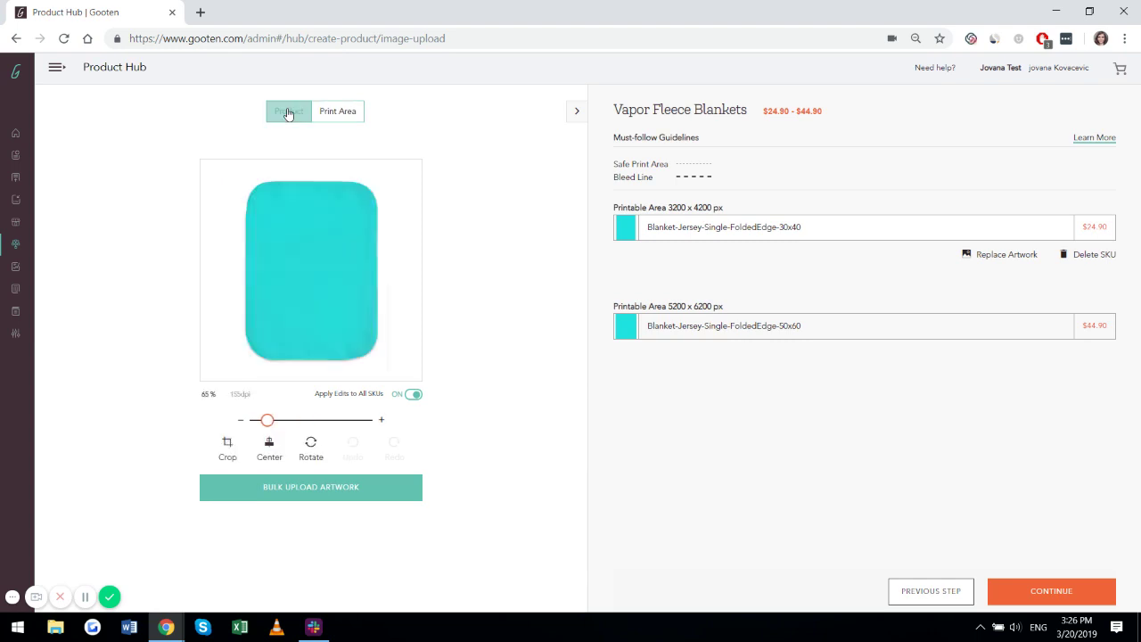
left_click(323, 228)
left_click(660, 332)
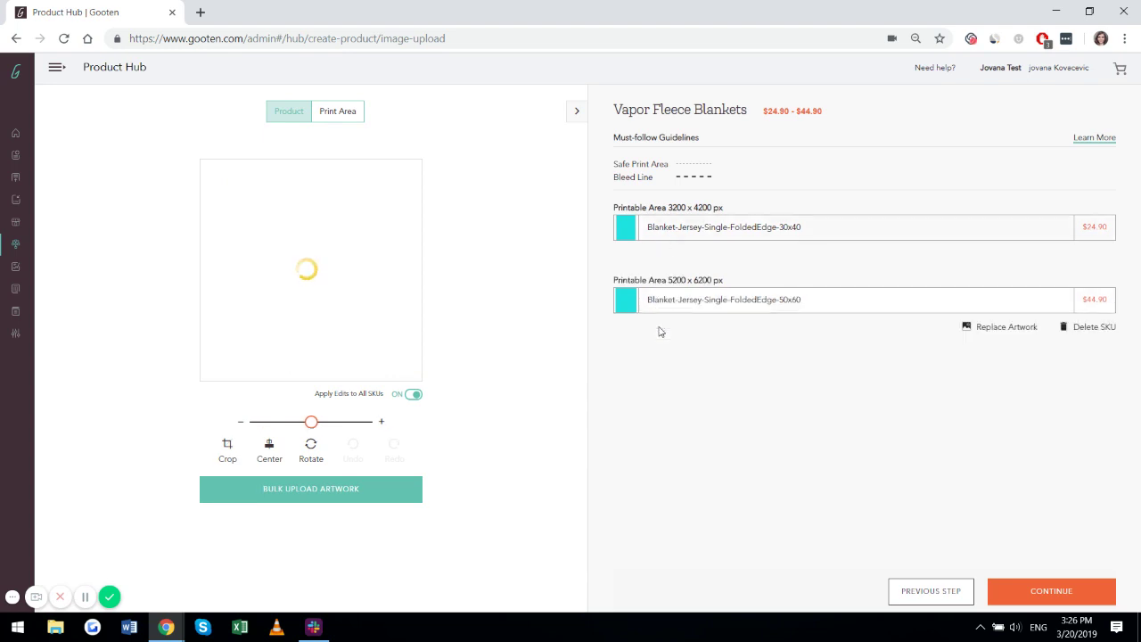
left_click(344, 116)
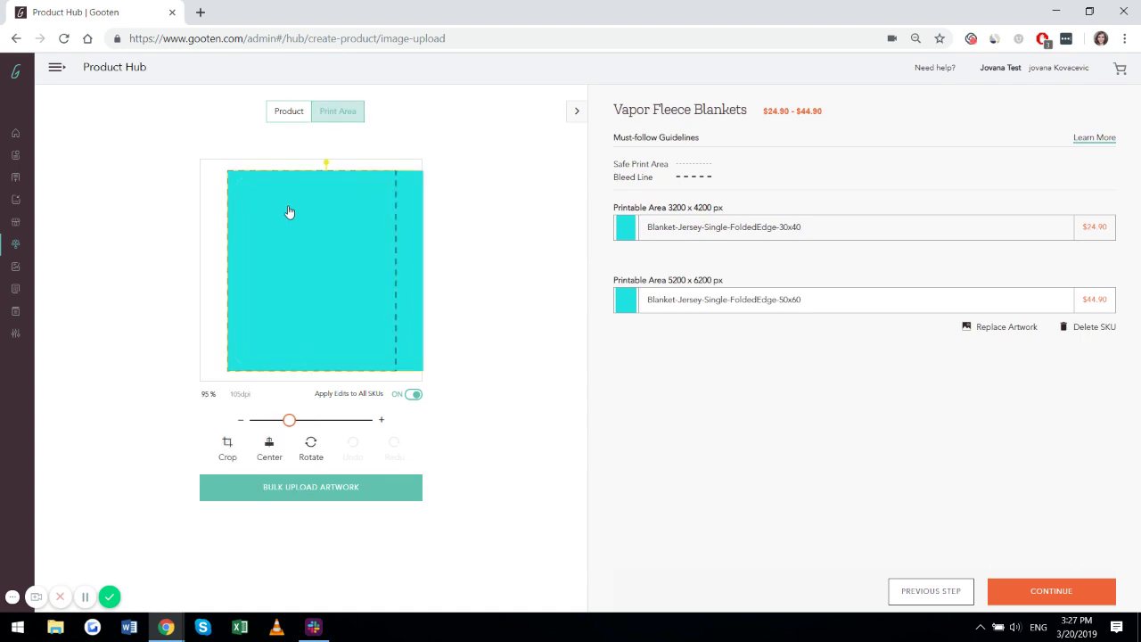
left_click(288, 117)
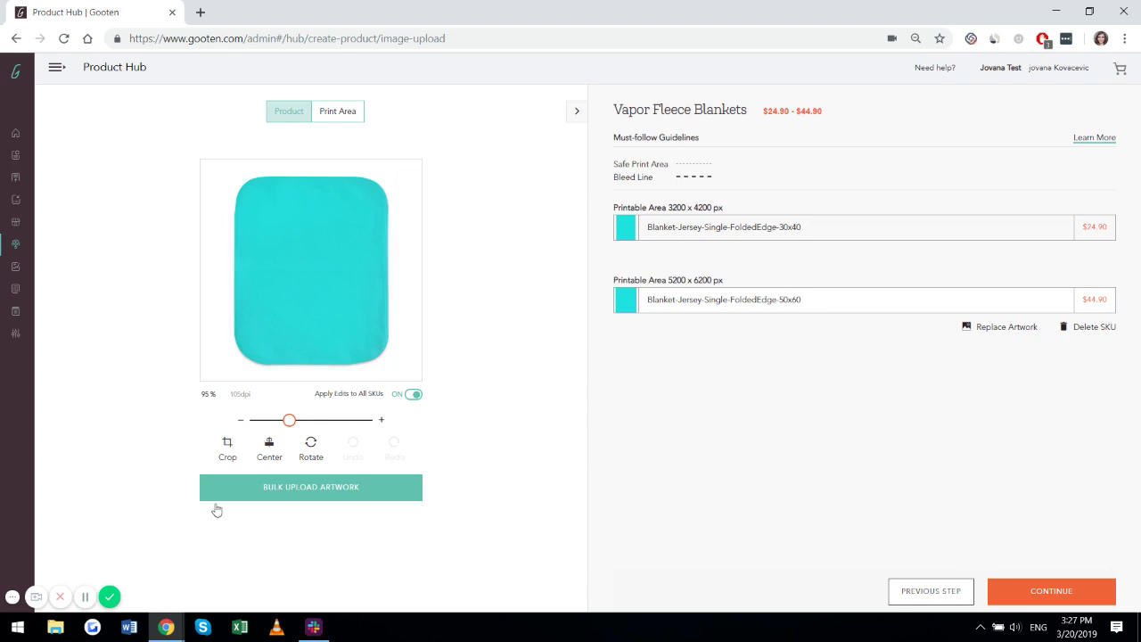
Scale the teal artwork to about 99% so it fills the whole blanket, undoing trial edits
left_click_drag(288, 420, 265, 448)
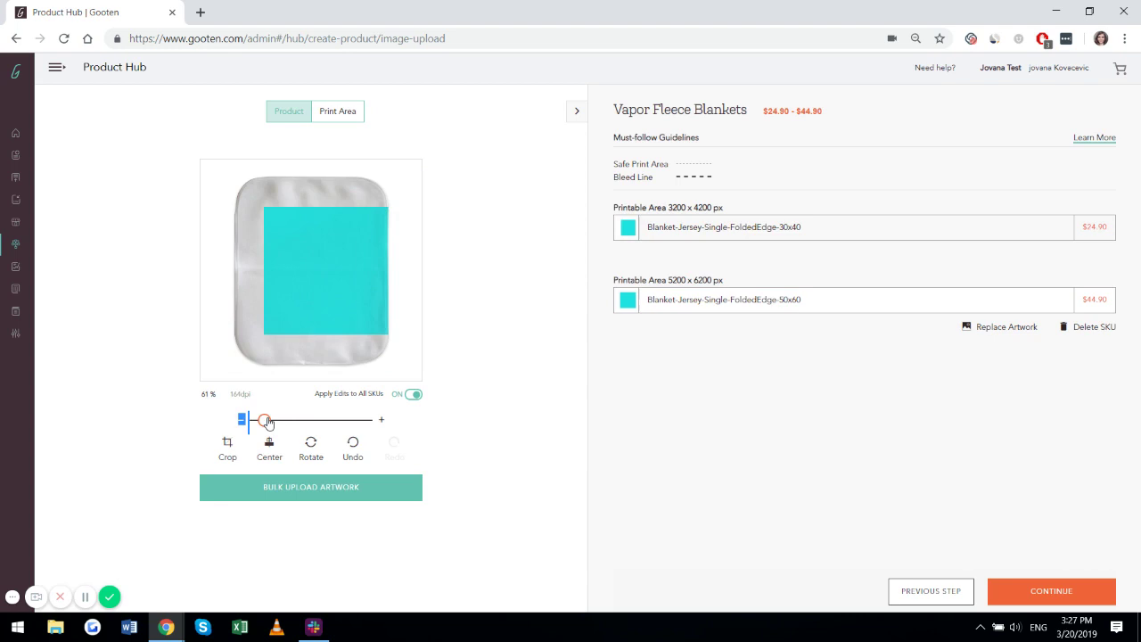
left_click(270, 451)
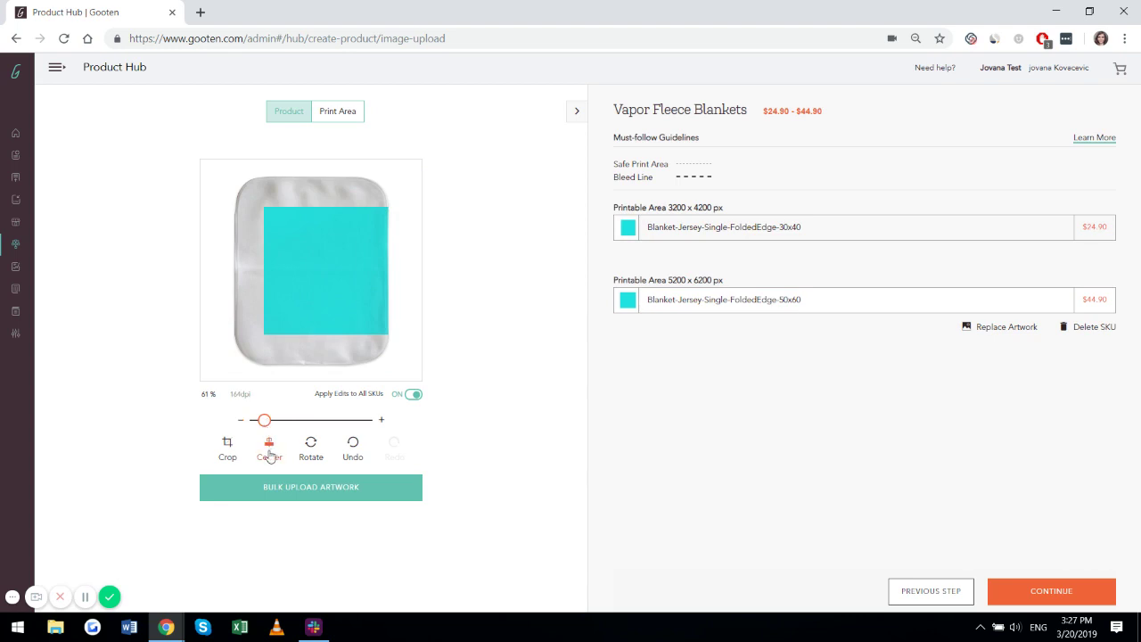
left_click(321, 456)
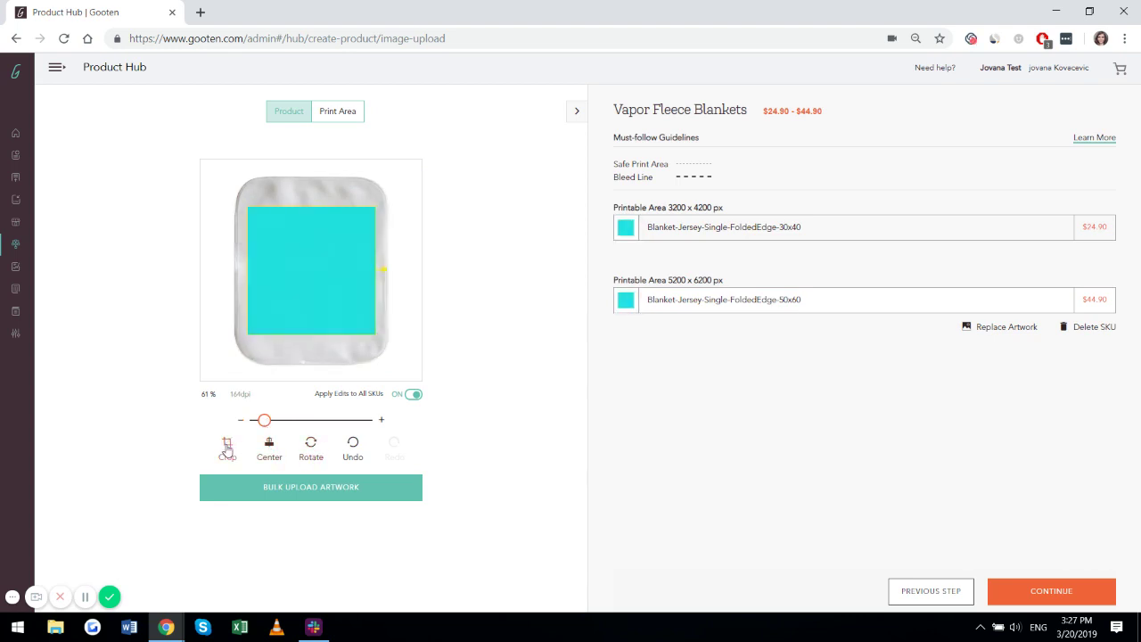
left_click(227, 449)
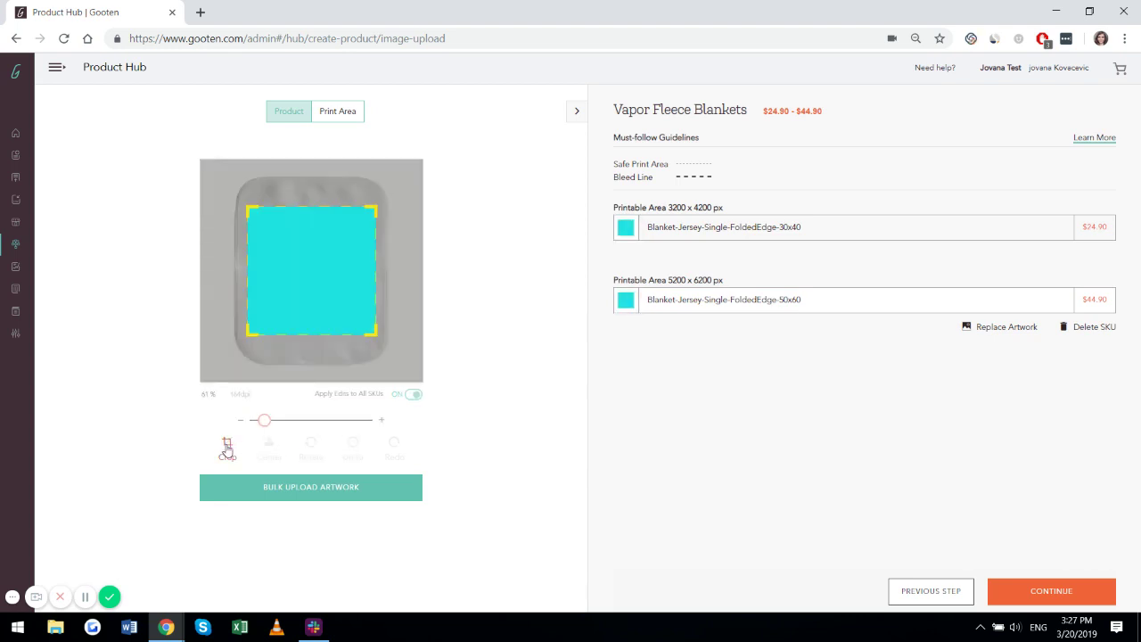
left_click(295, 288)
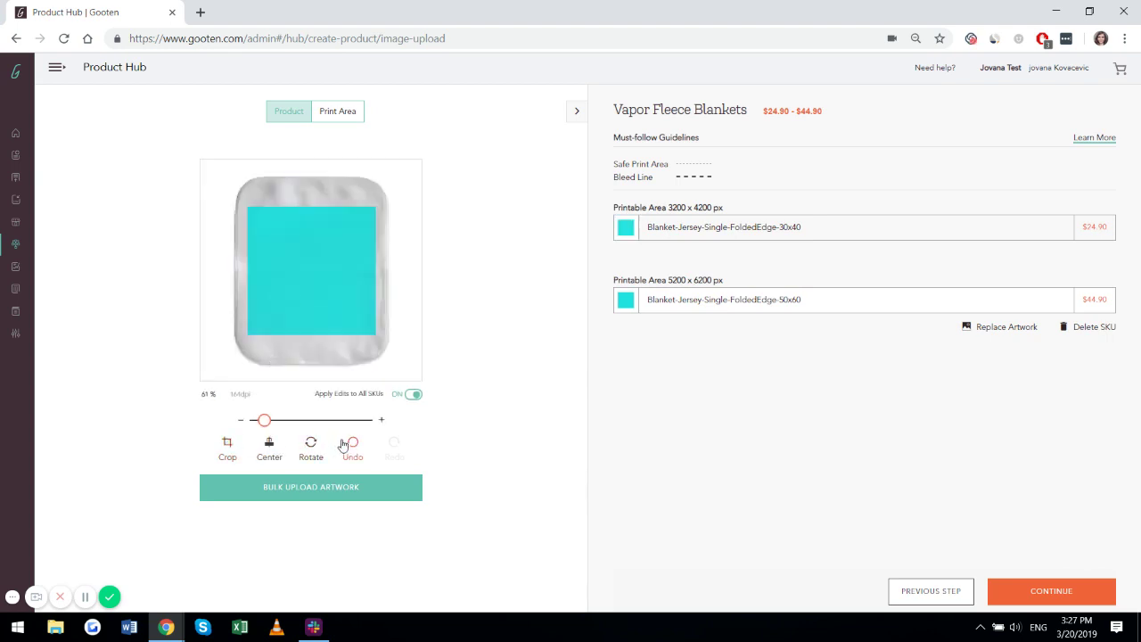
left_click(351, 452)
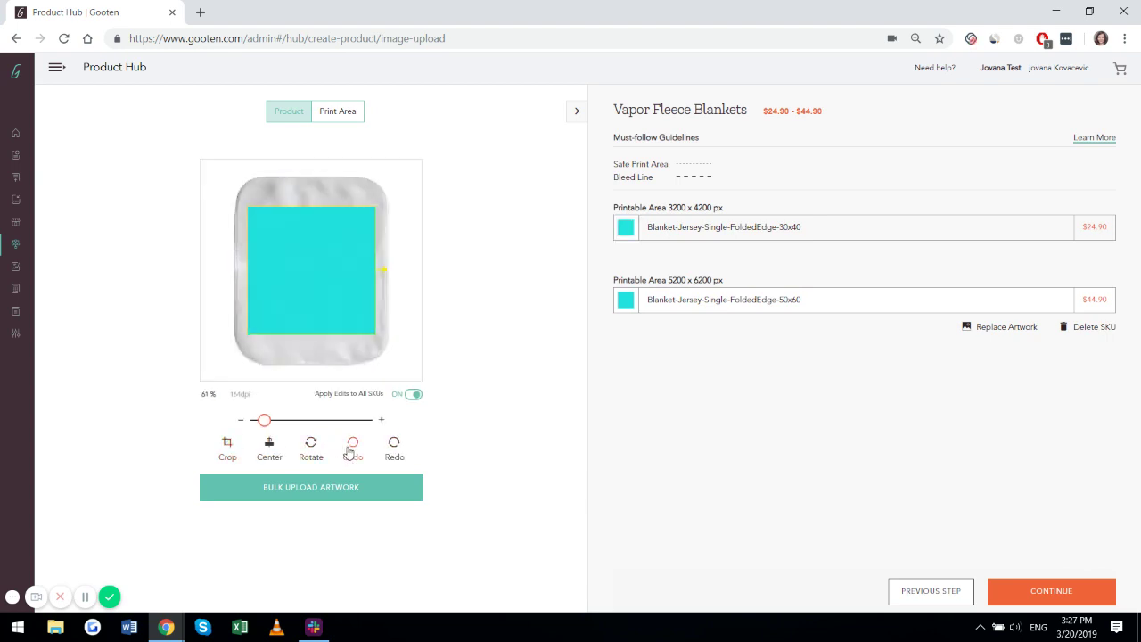
left_click_drag(265, 423, 300, 425)
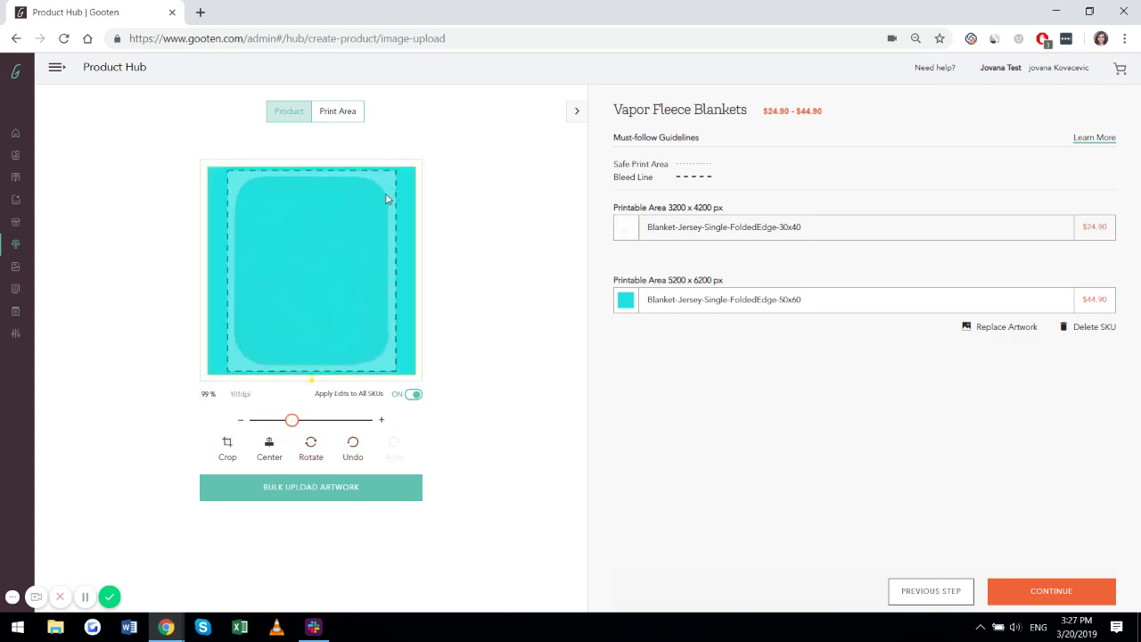
left_click(355, 113)
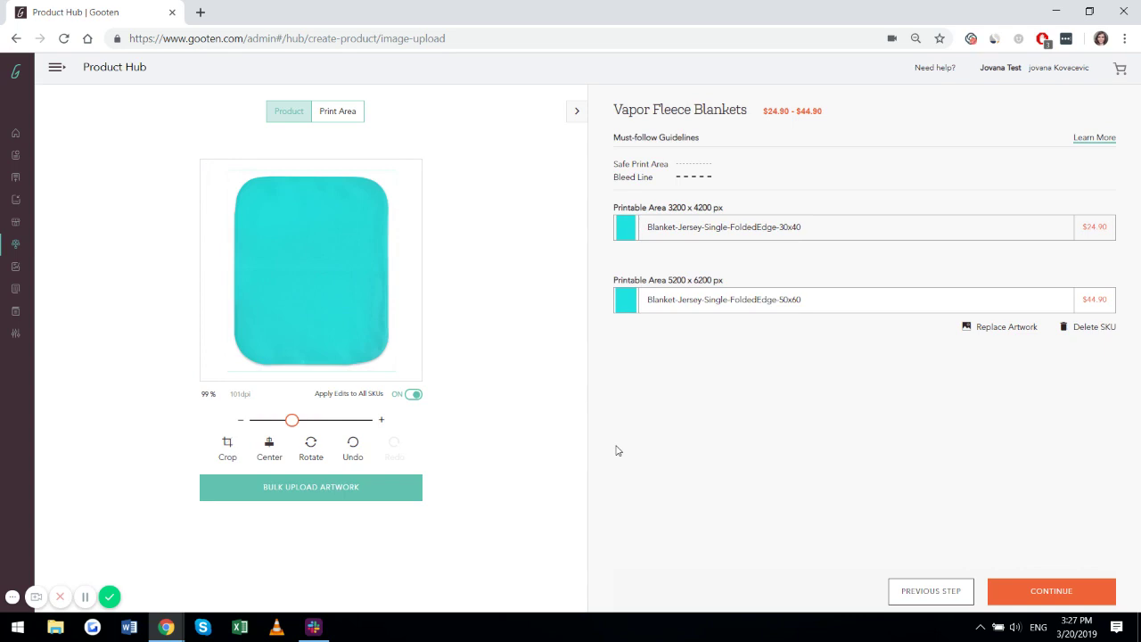
Continue to Product Mockups and close mockup editing, keeping the first teal mockup as main image
left_click(1013, 592)
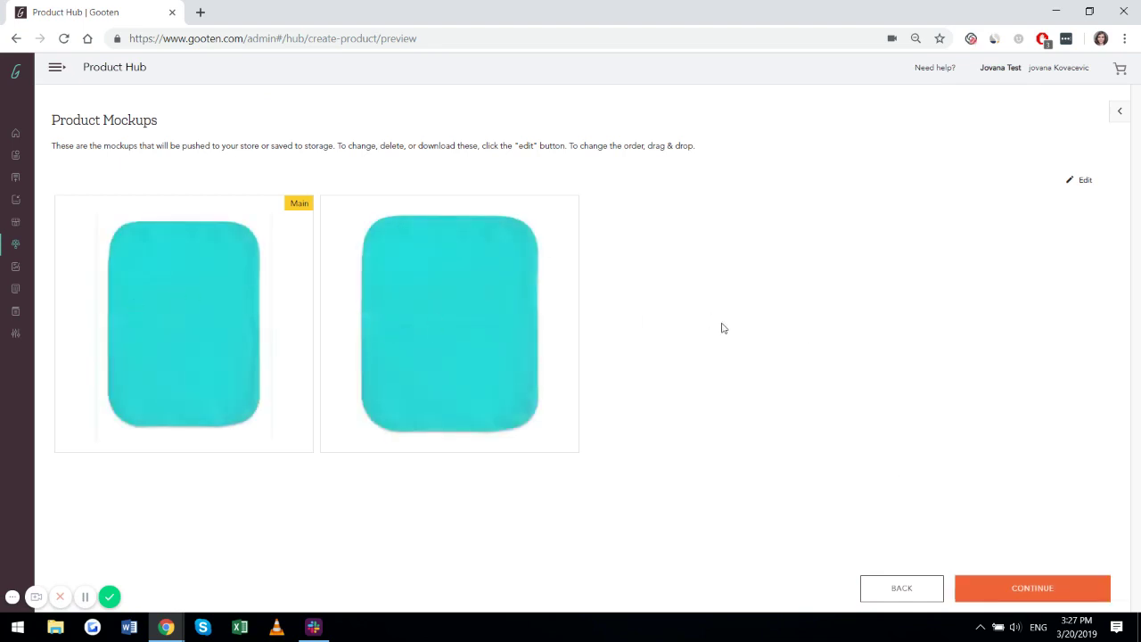
left_click(1083, 182)
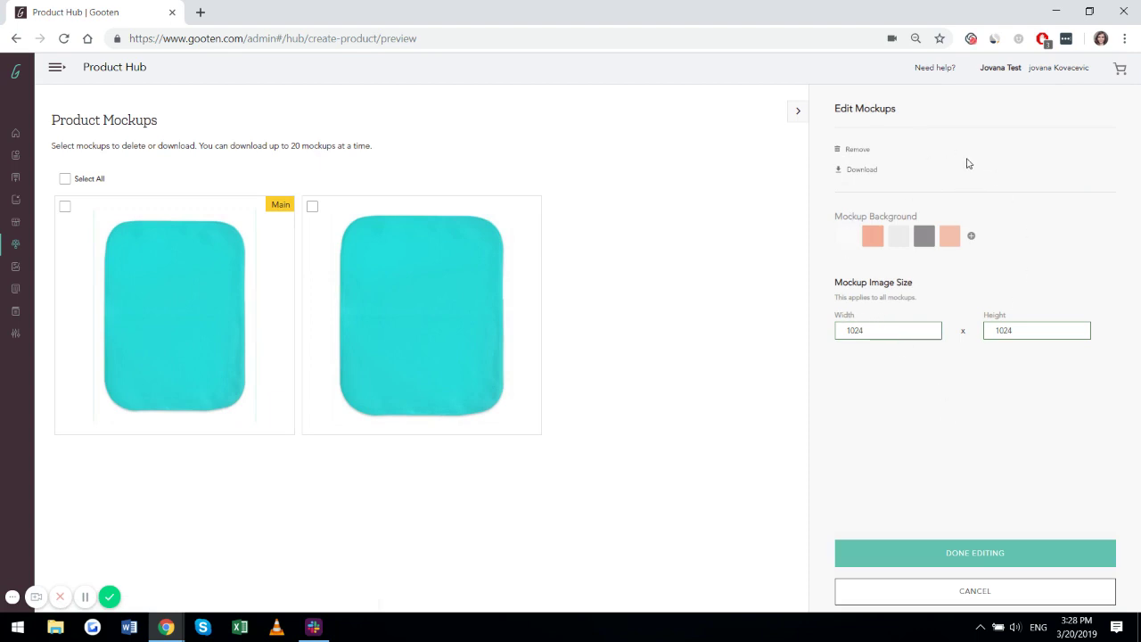
left_click(967, 560)
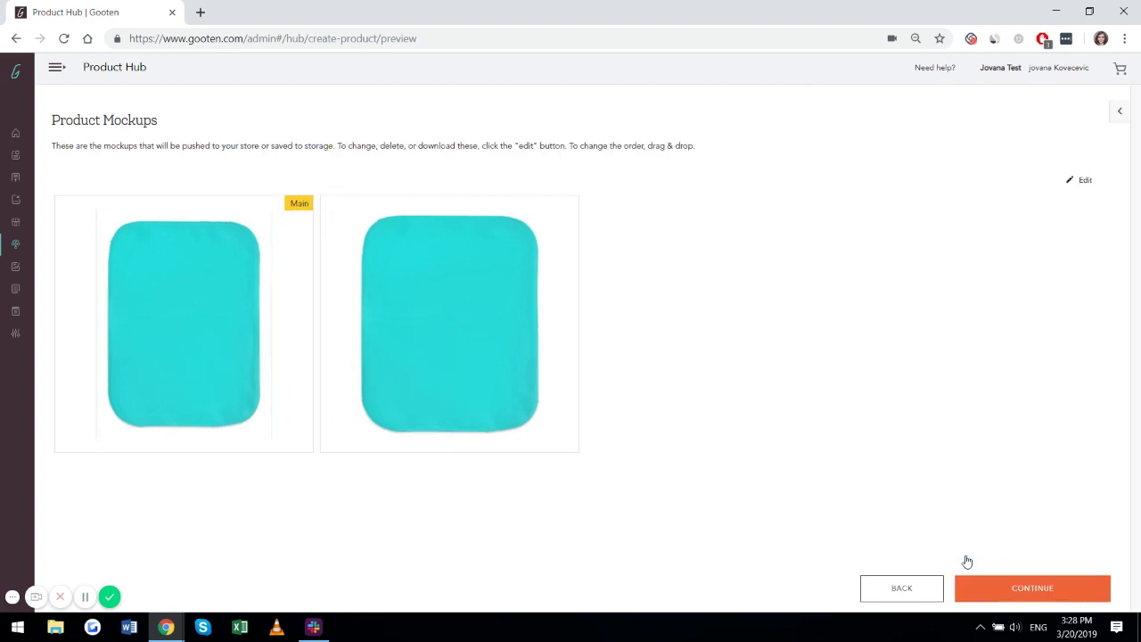
Choose the Shopify store as destination and rename the product 'Testing Products'
left_click(1017, 590)
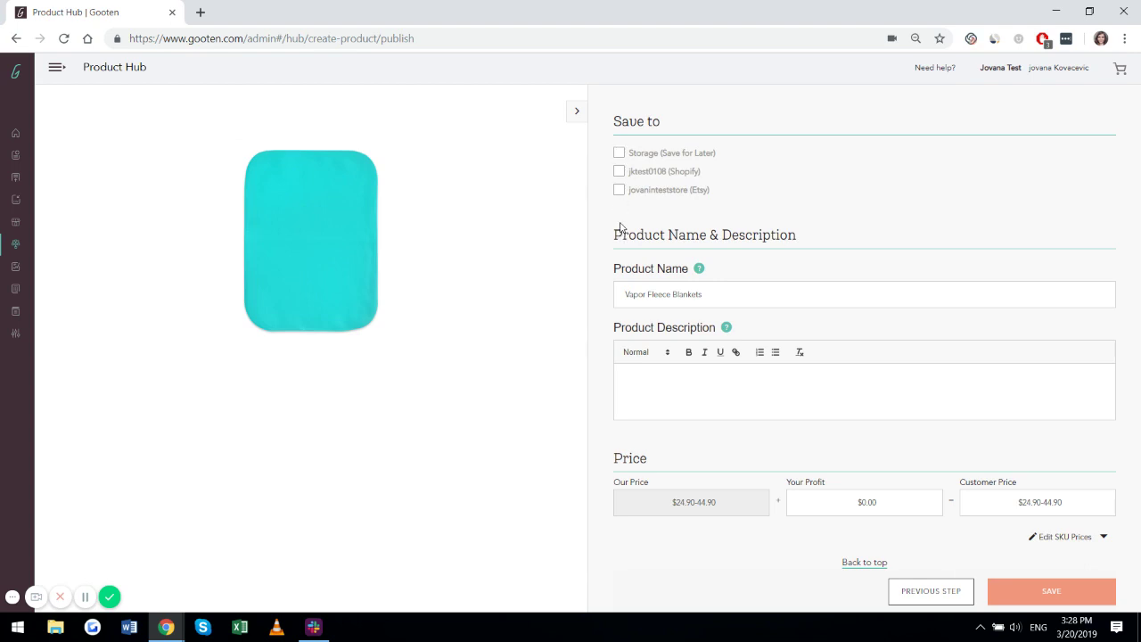
left_click(619, 171)
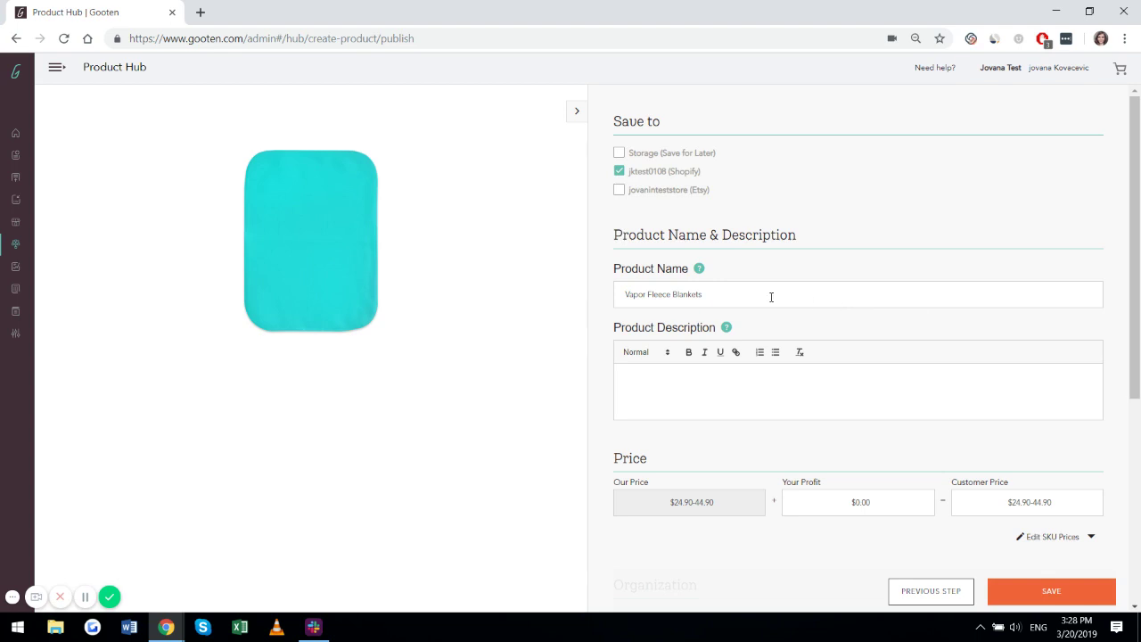
triple_click(722, 291)
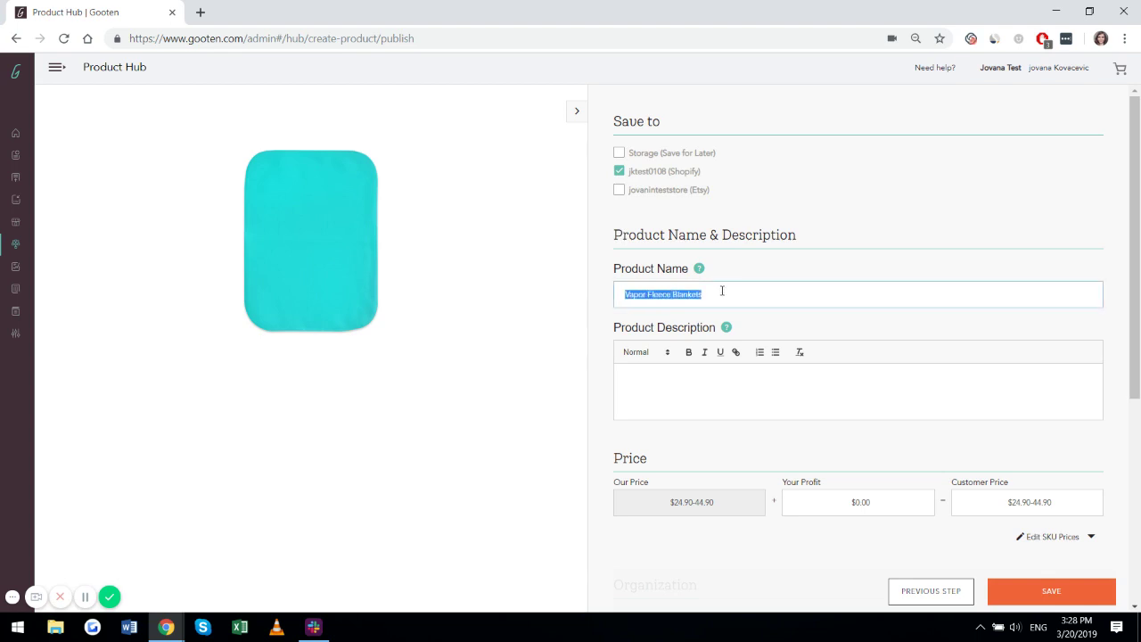
type("Te")
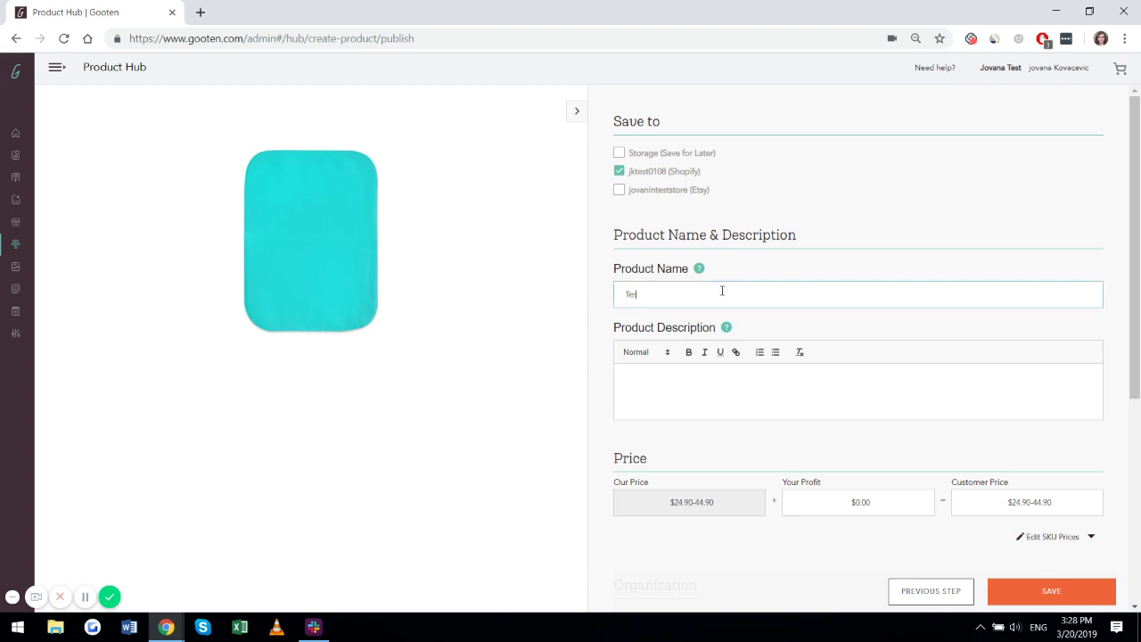
type("sting Products")
Enter the description 'Test' and select the customer price for replacement
left_click(694, 391)
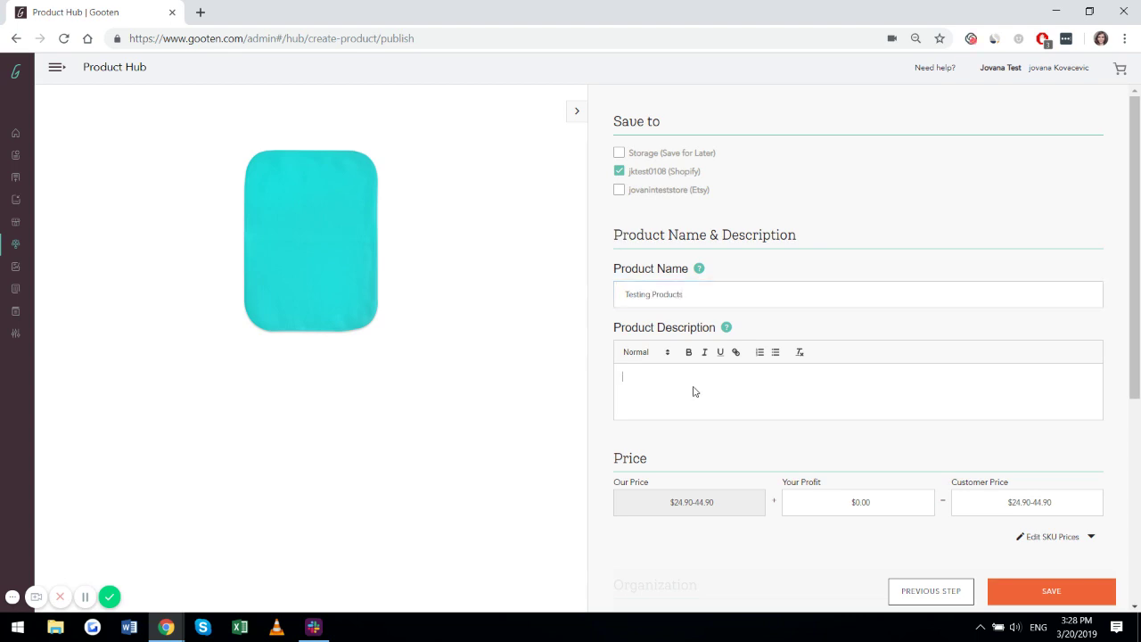
type("Test")
left_click_drag(1136, 339, 1138, 453)
triple_click(1057, 298)
Enter a $50 customer price, then set per-size prices: $75 for 30x40, $80 for 50x60
type("$")
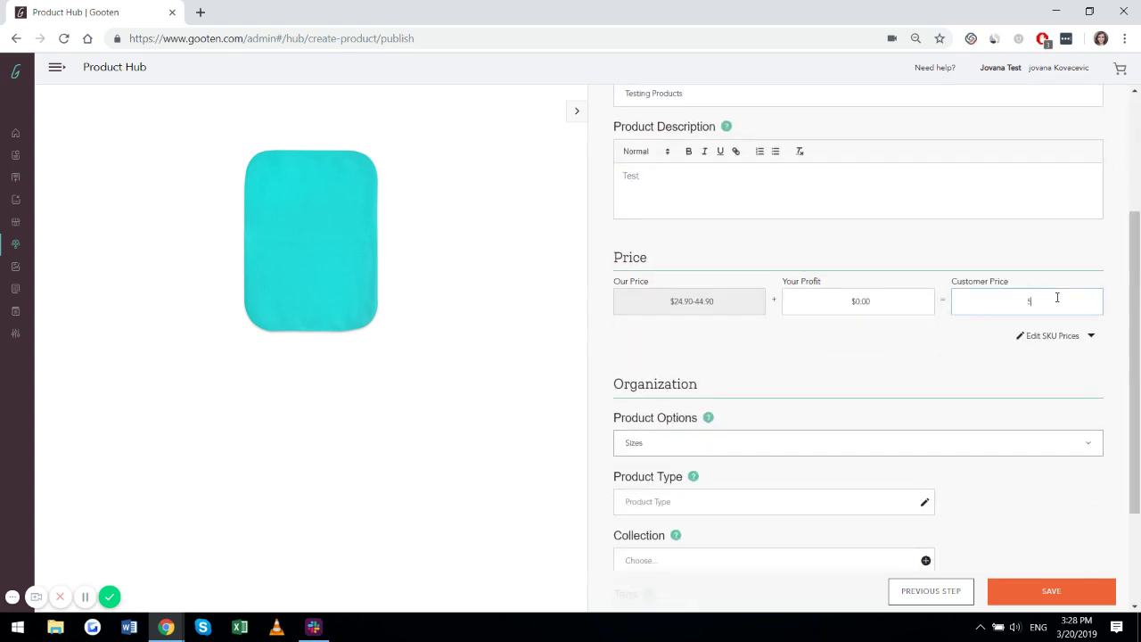
type("50")
left_click(1061, 336)
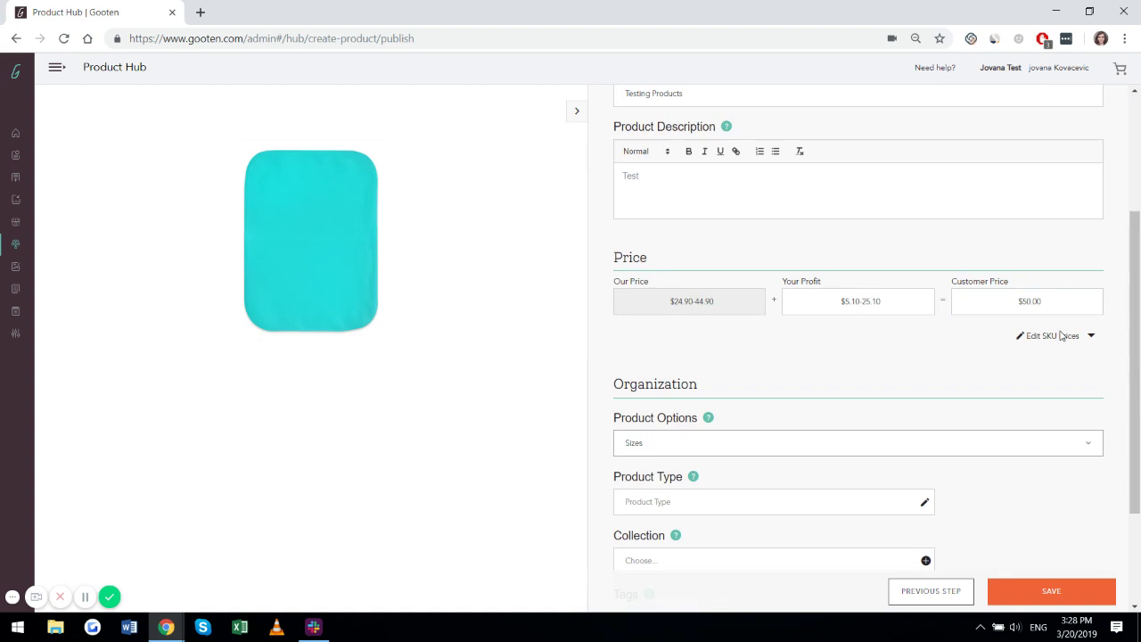
left_click(1082, 338)
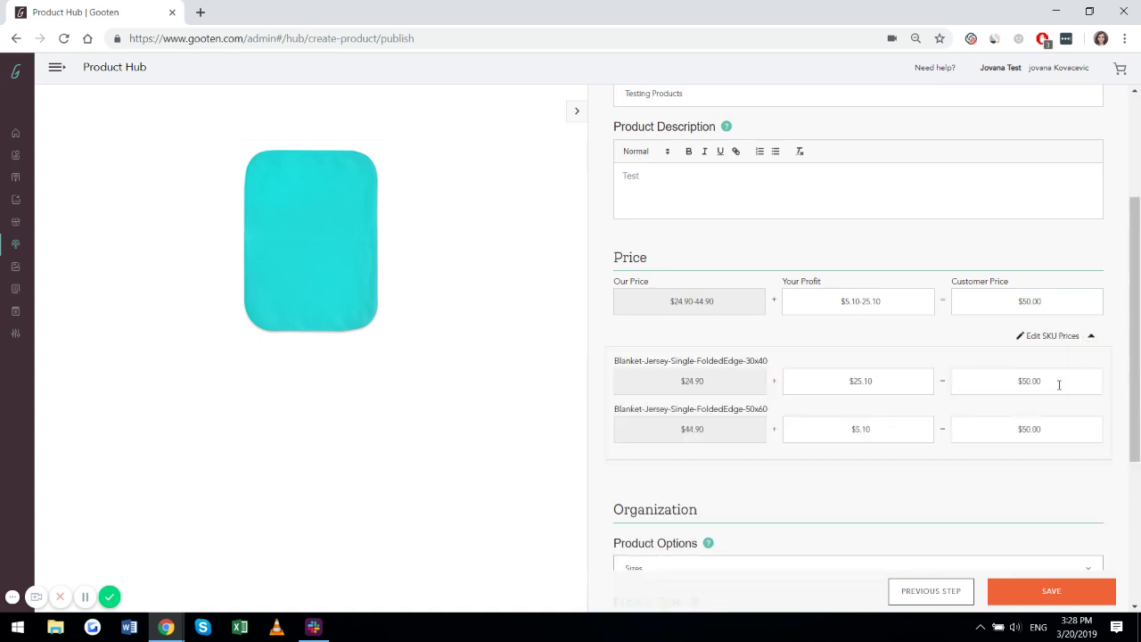
triple_click(1055, 380)
type("$75")
left_click(1063, 432)
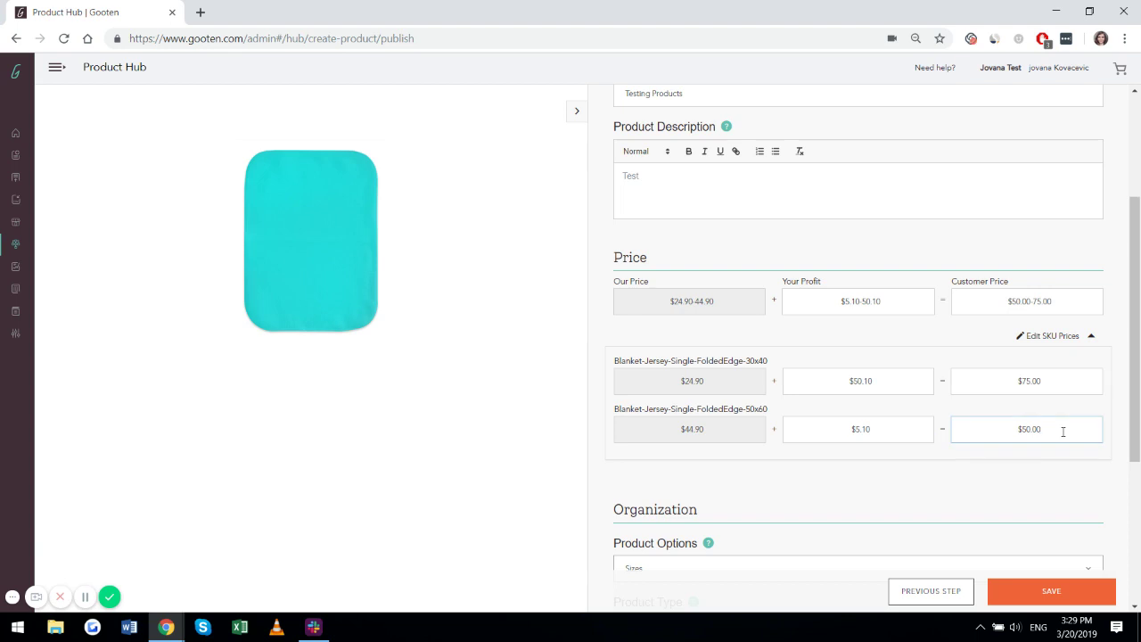
key("BackSpace")
key("BackSpace")
key("BackSpace")
key("BackSpace")
key("BackSpace")
type("80")
left_click_drag(1135, 424, 1138, 560)
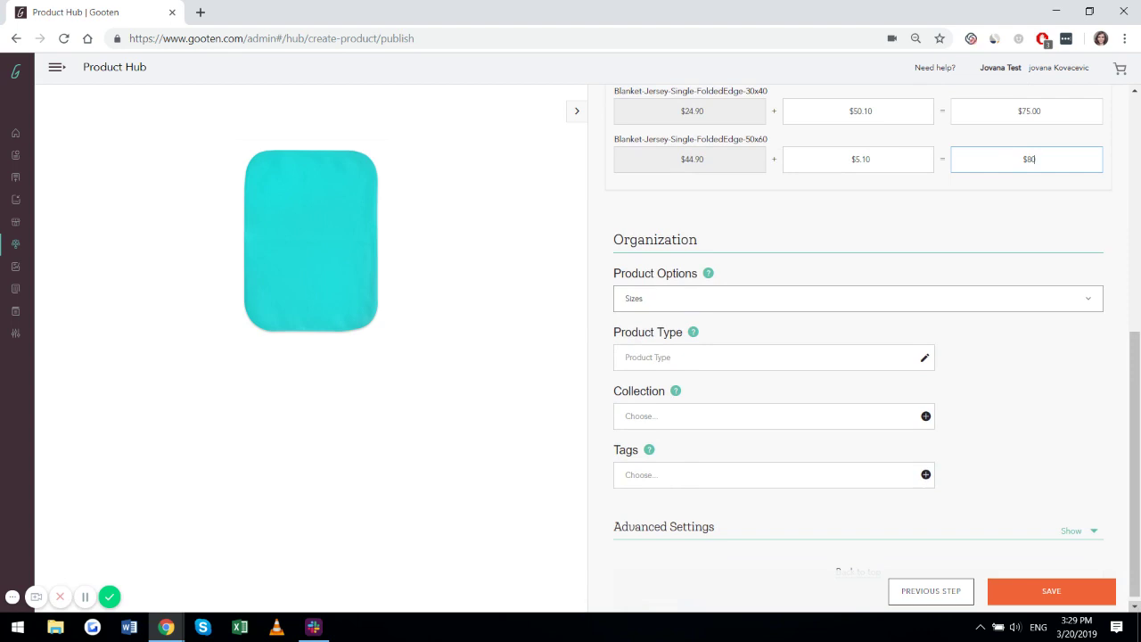
Save the product with publishing to the Shopify store switched off
left_click(1137, 606)
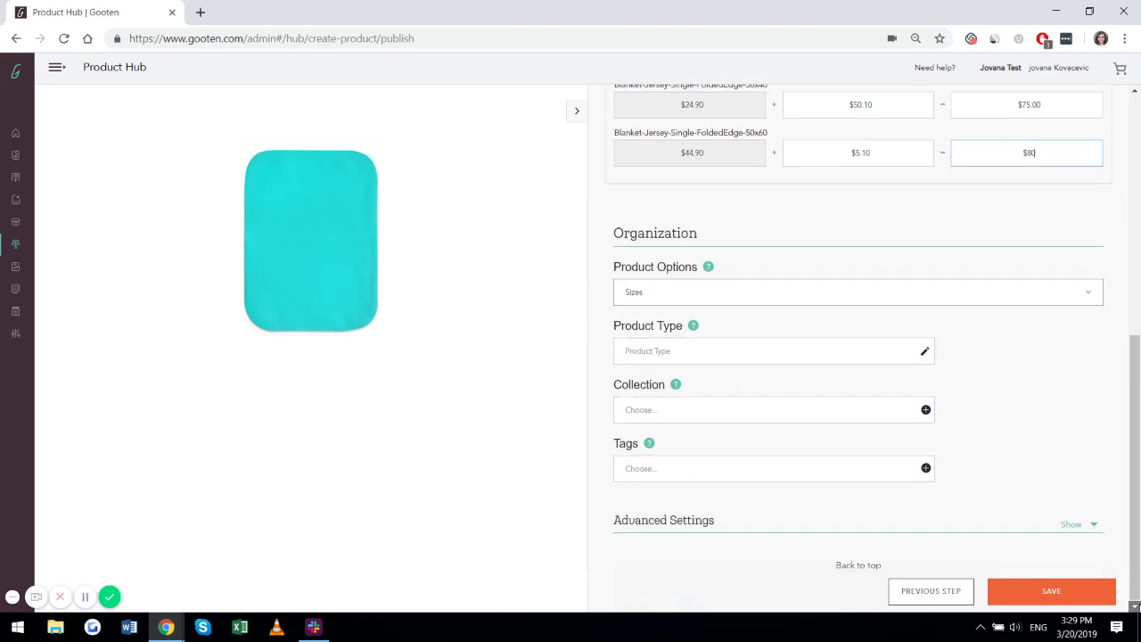
left_click(1045, 588)
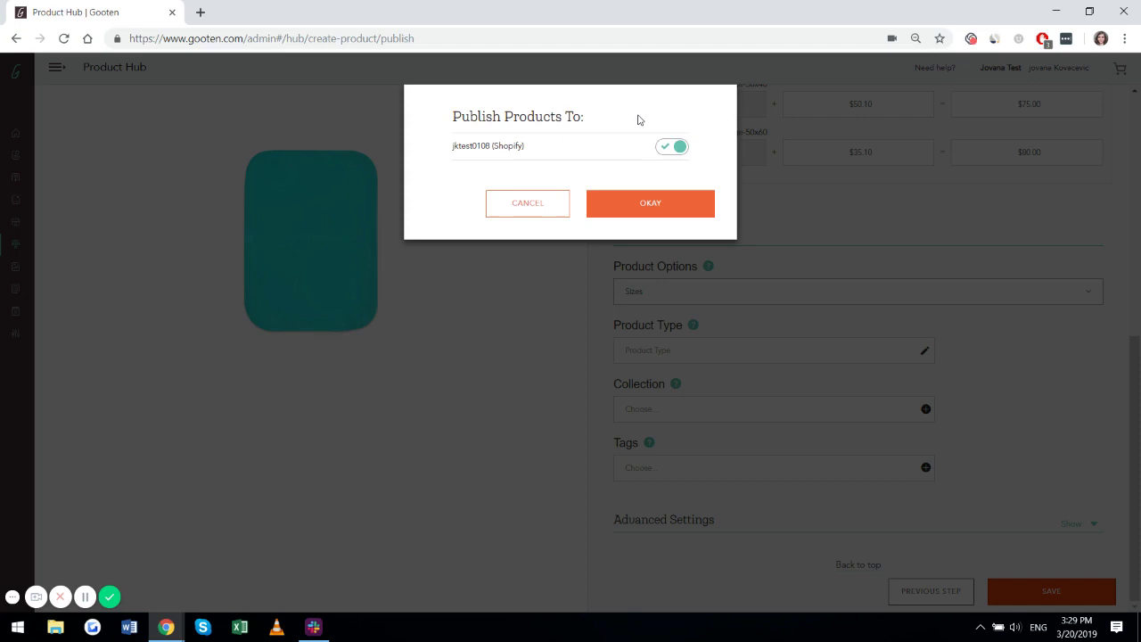
left_click(675, 146)
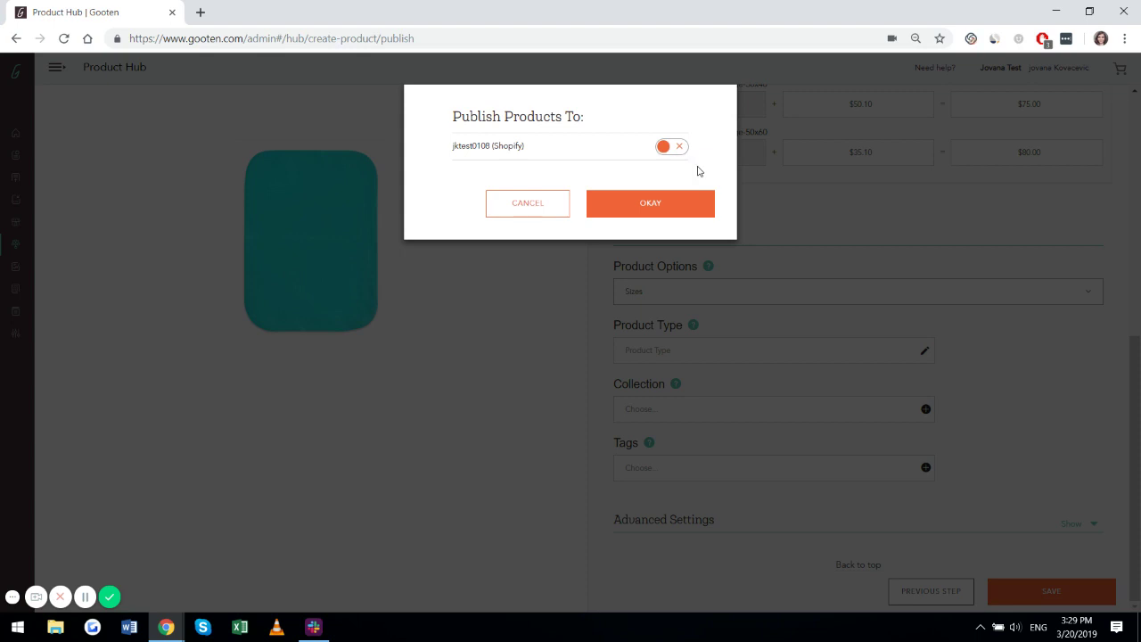
left_click(649, 205)
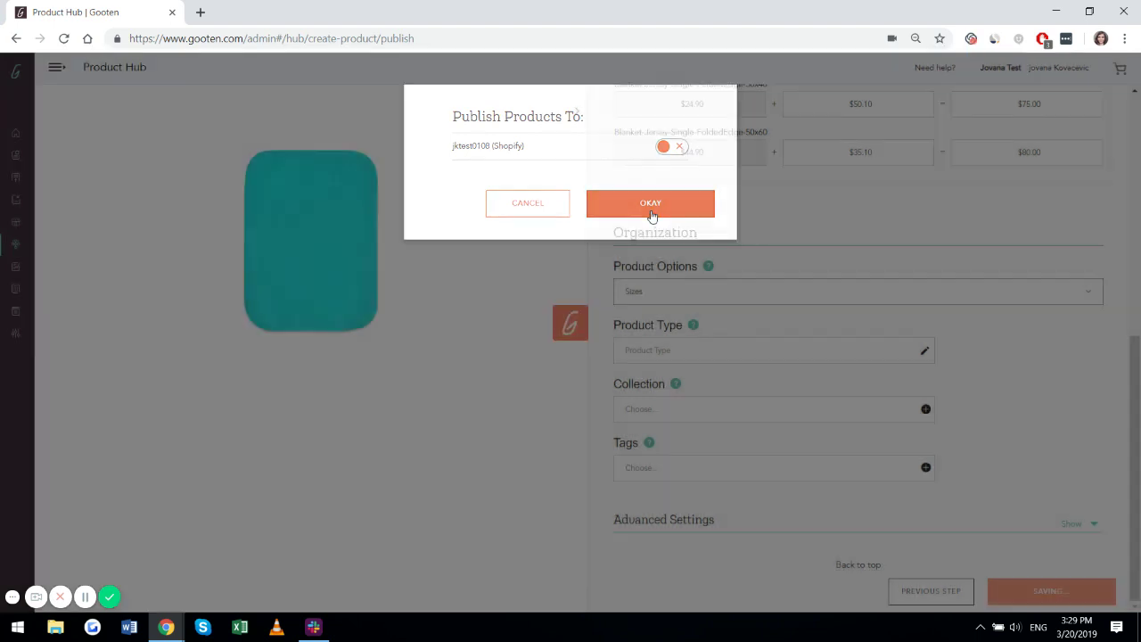